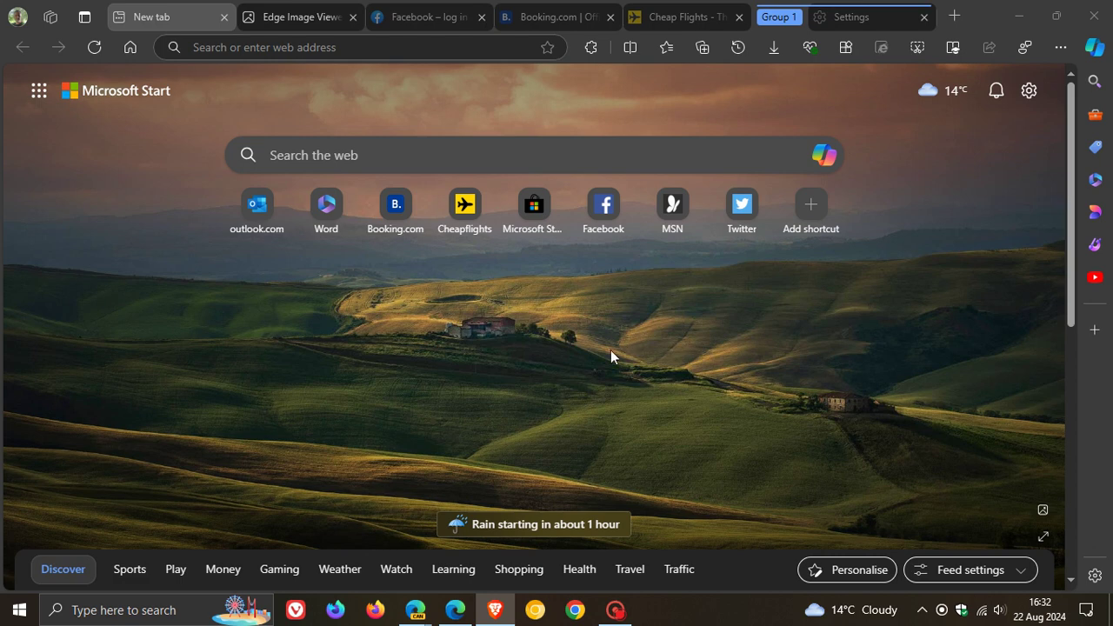
Check the tab list, then bring forward the other Edge window holding a single new tab
click(85, 16)
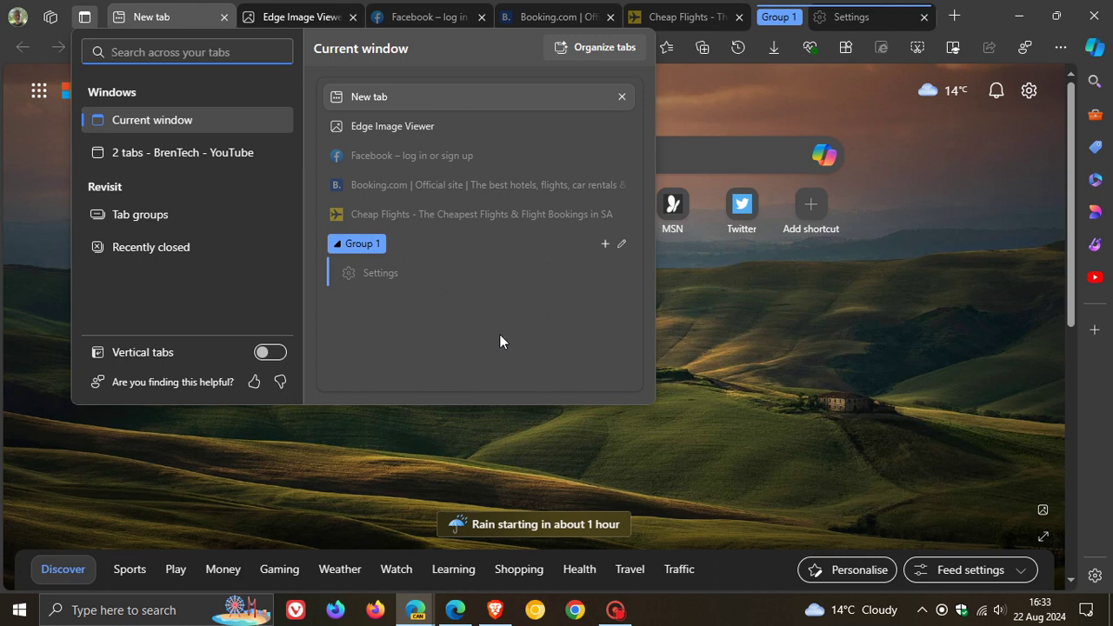
click(816, 349)
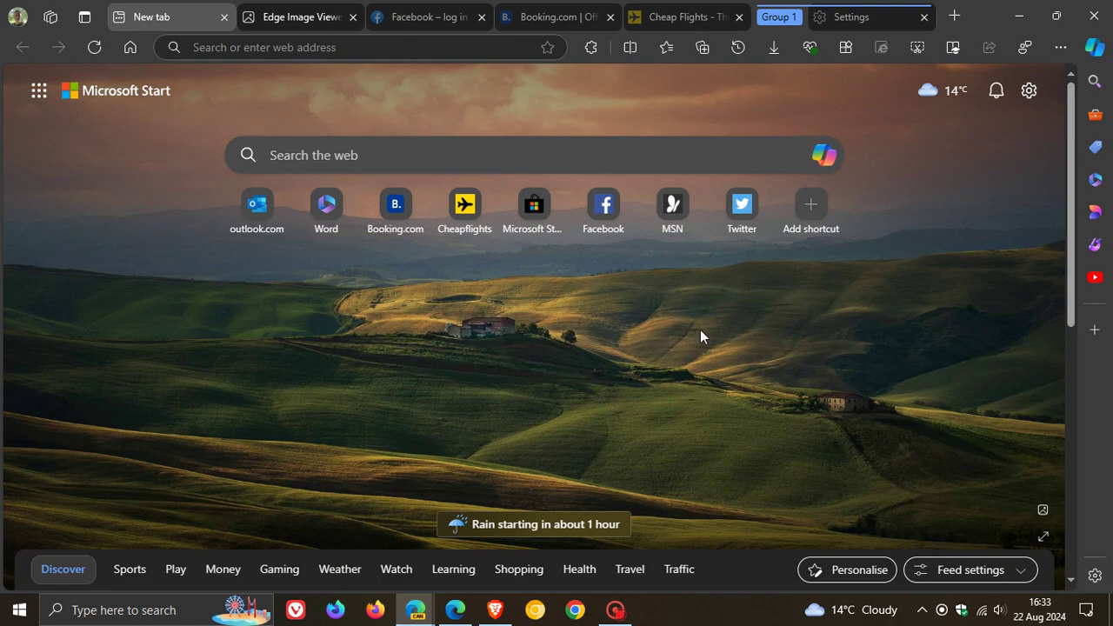
click(455, 610)
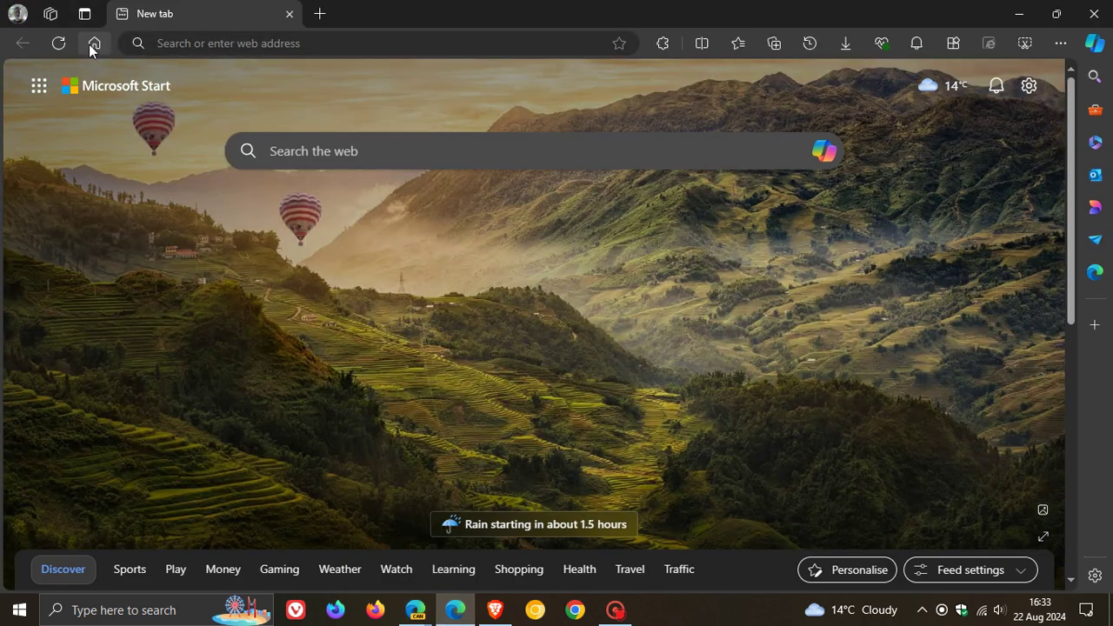
click(84, 15)
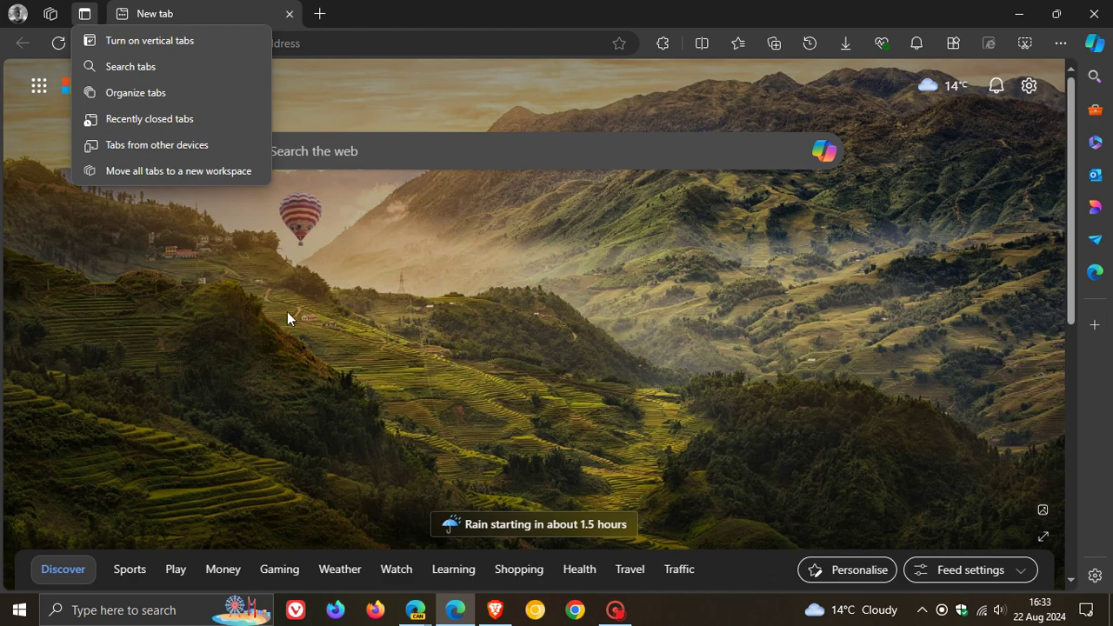
click(474, 315)
mouse_move(415, 609)
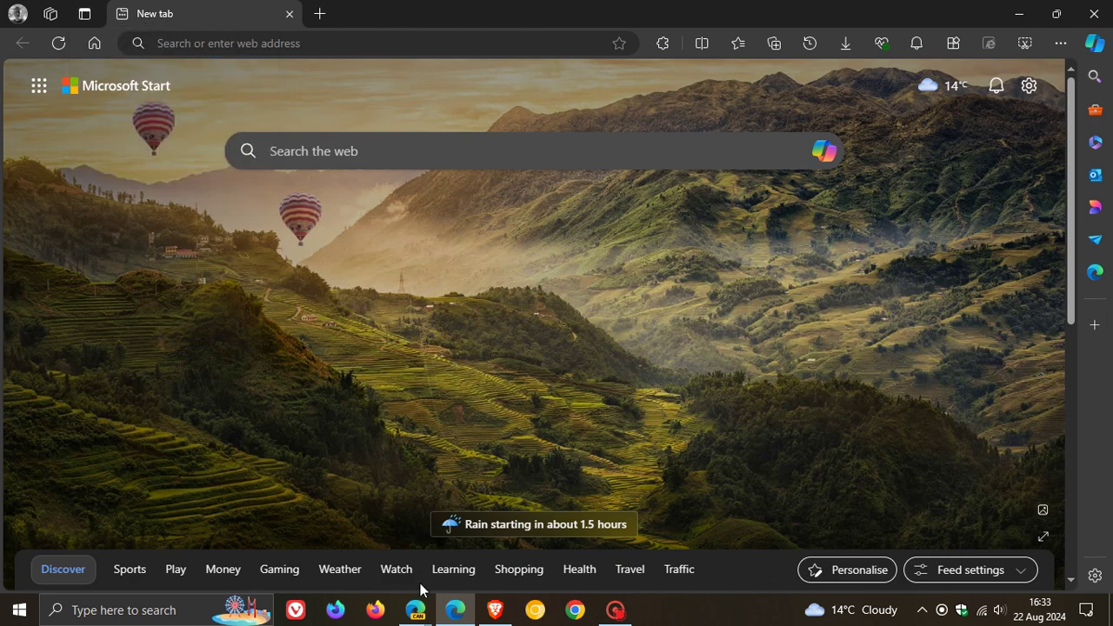
Bring back the six-tab Canary window, view its tab list, and switch to Edge Image Viewer
click(359, 554)
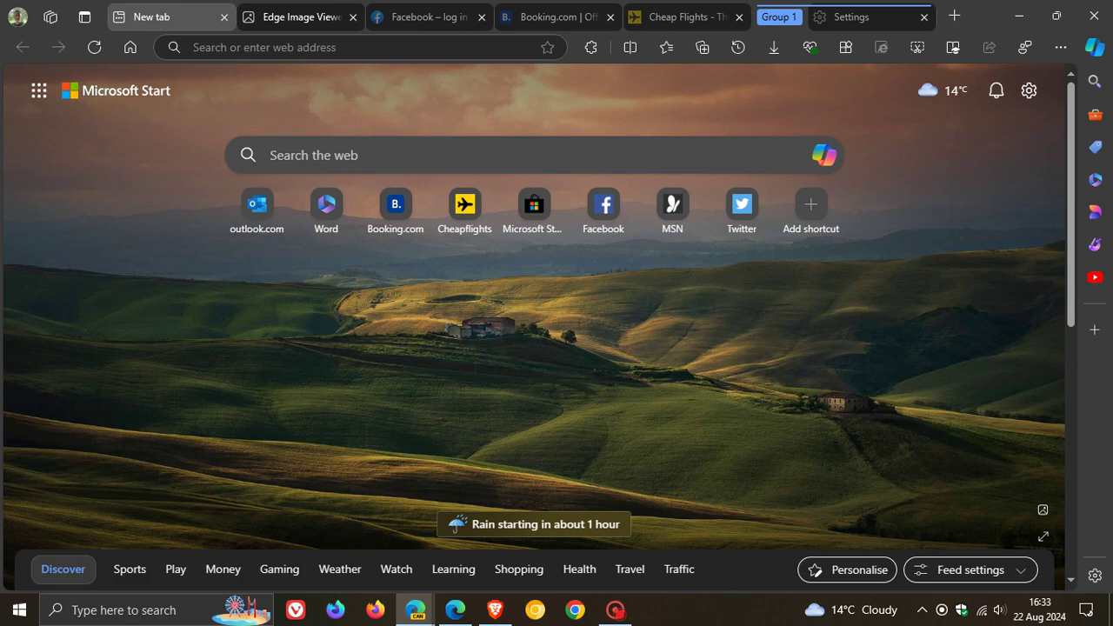
click(495, 609)
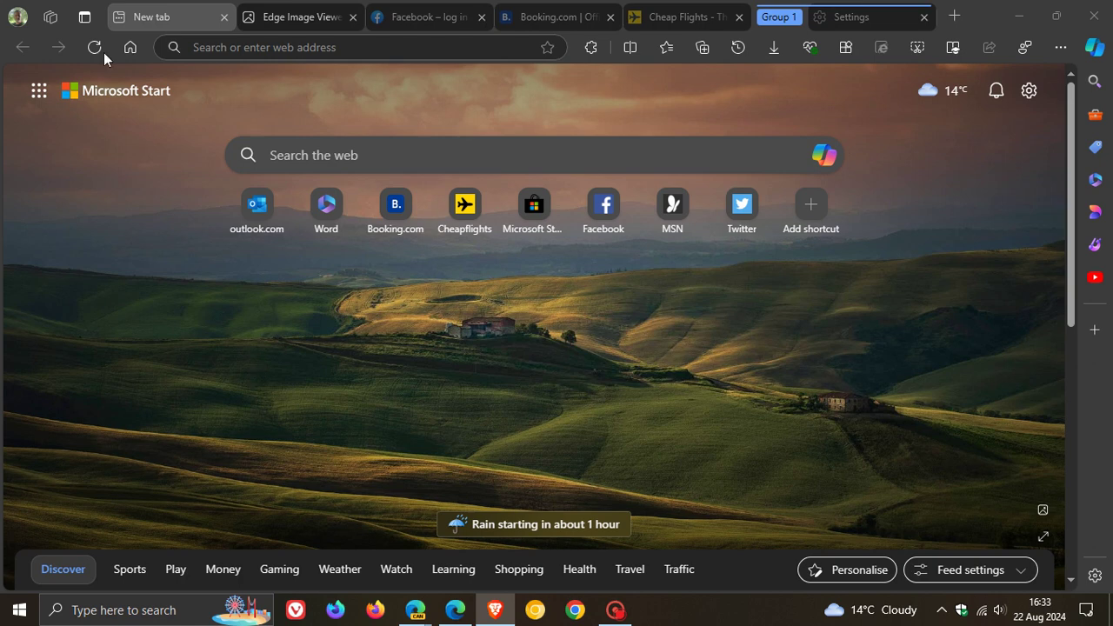
click(85, 17)
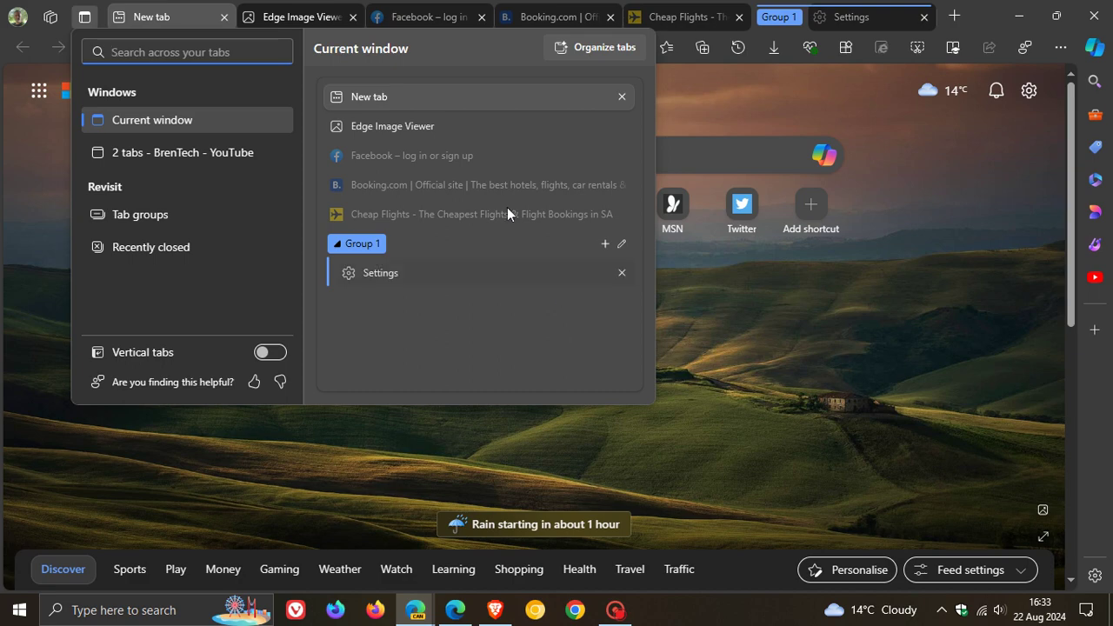
click(301, 17)
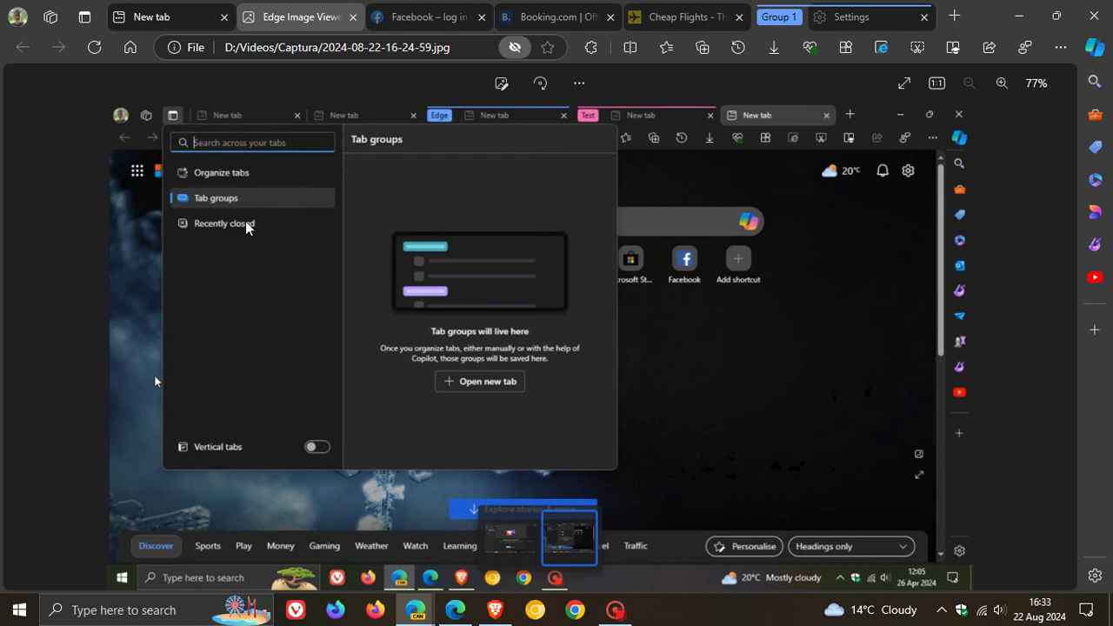
Close the New tab entry from the Current window list in Tab actions
click(170, 23)
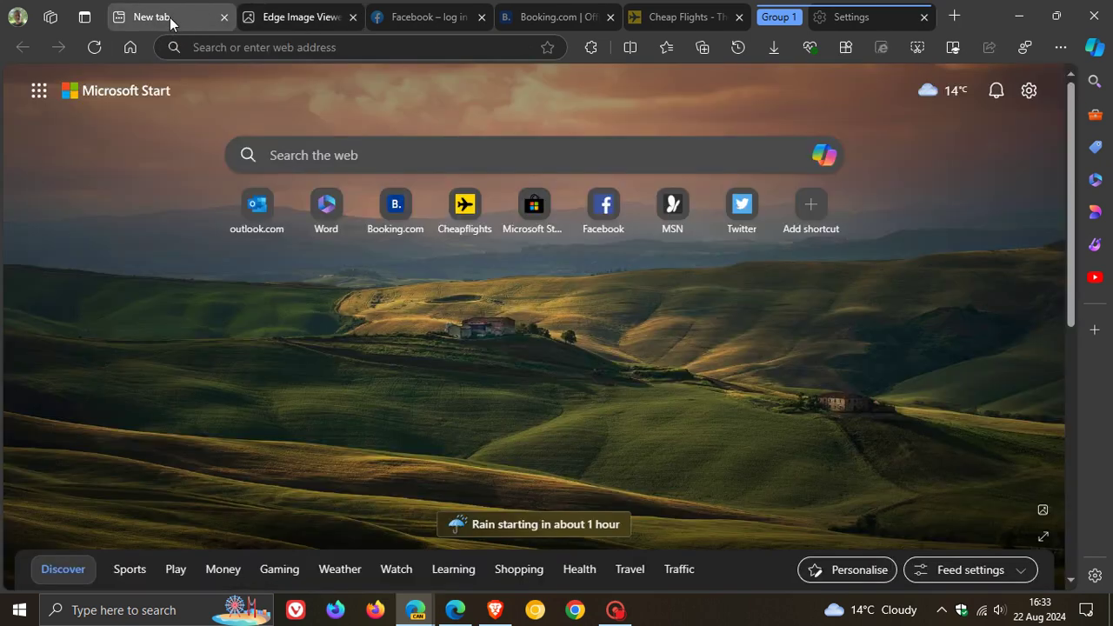
click(85, 19)
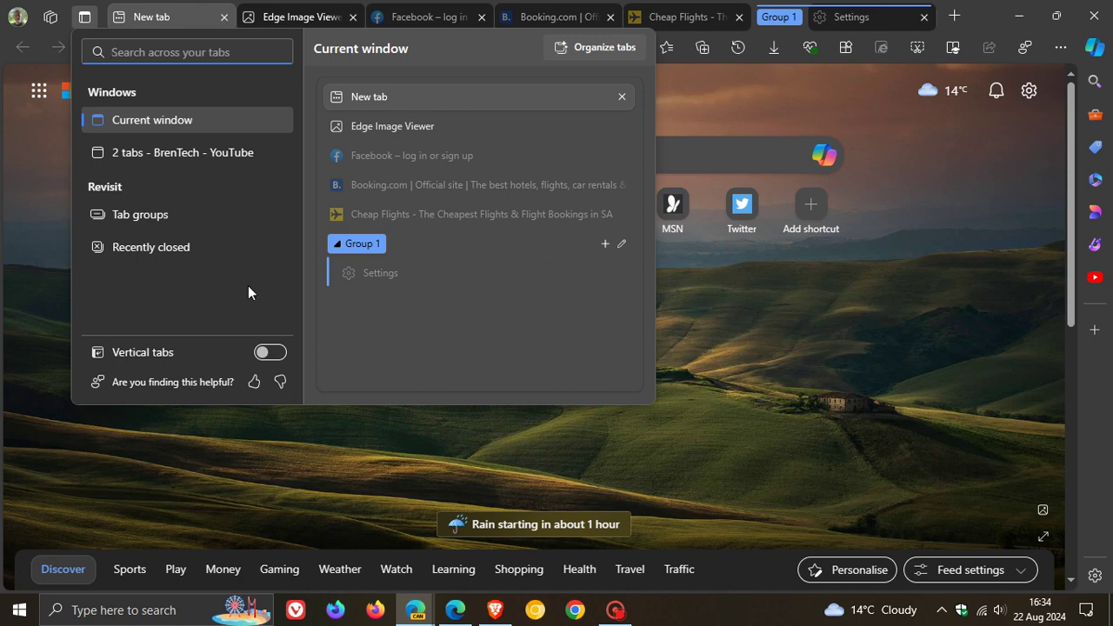
mouse_move(479, 126)
click(623, 96)
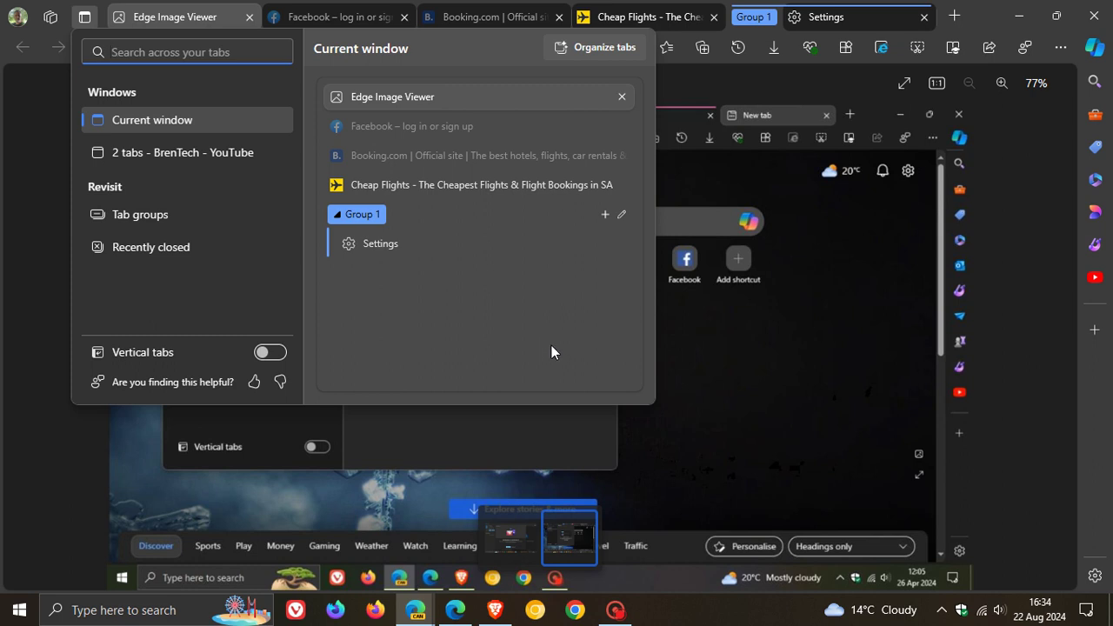
Group Booking.com with Edge Image Viewer, then order tabs Facebook, Booking.com, Cheap Flights
drag(466, 158, 463, 115)
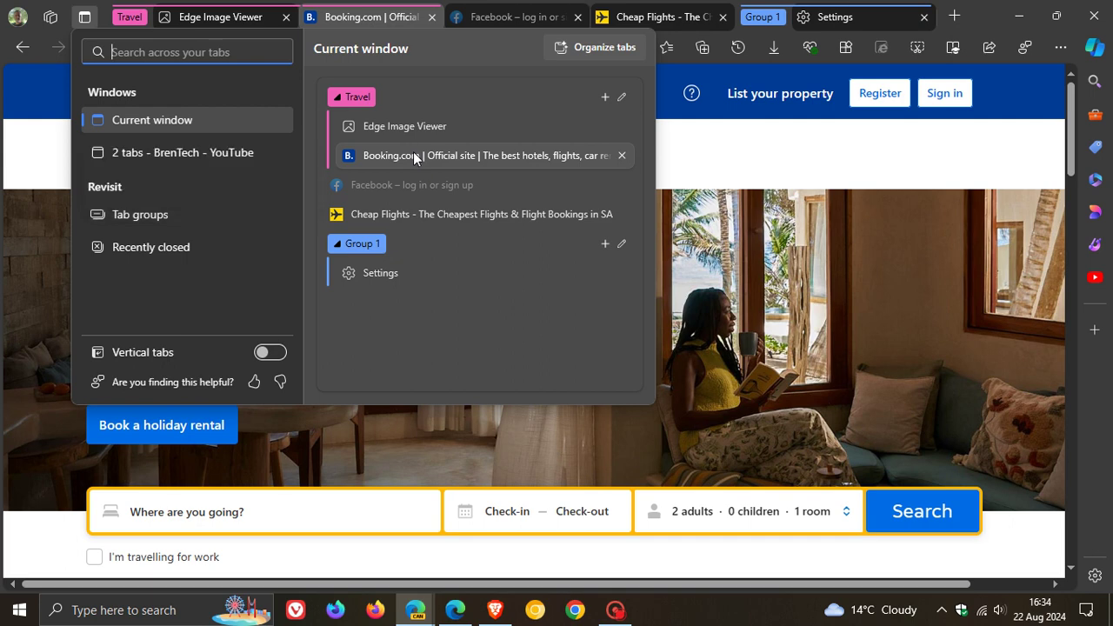
drag(412, 155, 418, 176)
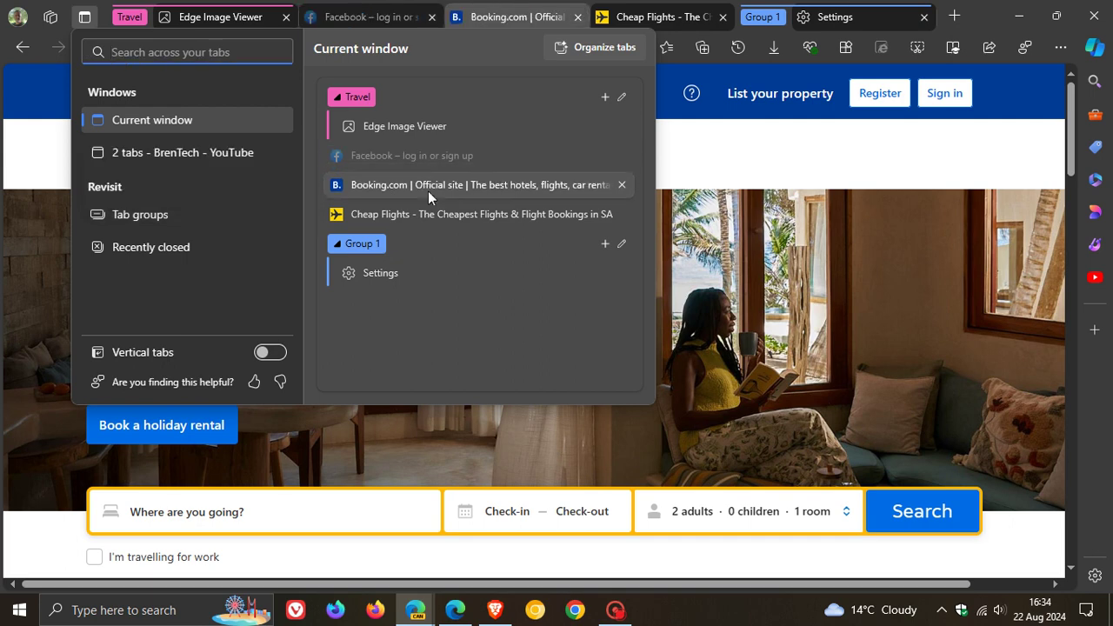
click(420, 152)
mouse_move(420, 154)
mouse_down()
mouse_move(434, 199)
mouse_move(431, 128)
mouse_up()
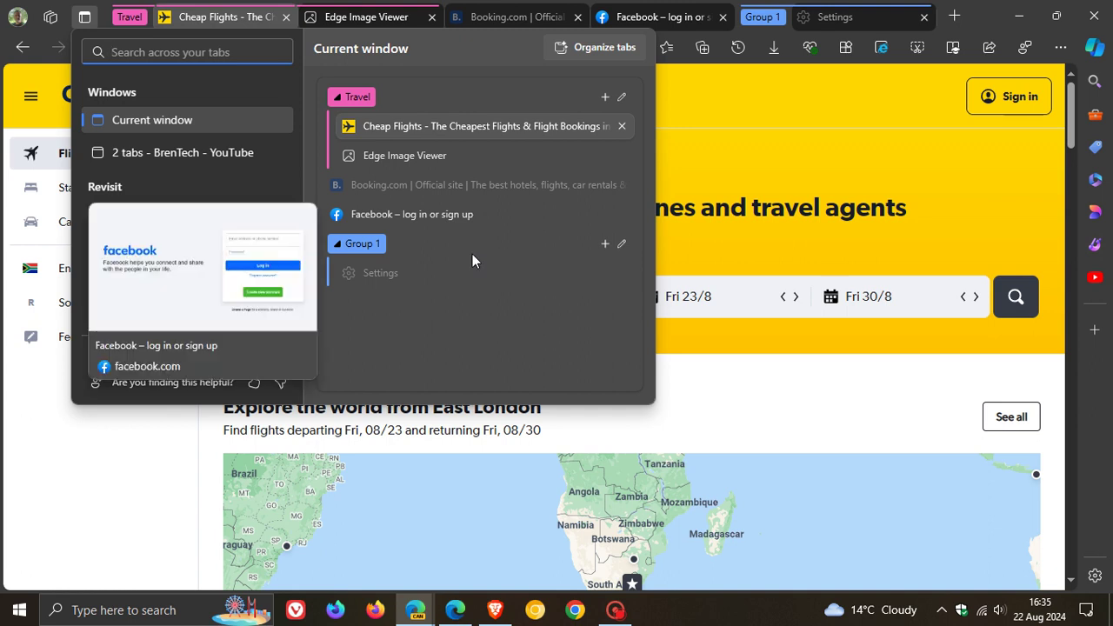
mouse_move(430, 127)
mouse_down()
mouse_move(422, 190)
mouse_move(432, 168)
mouse_up()
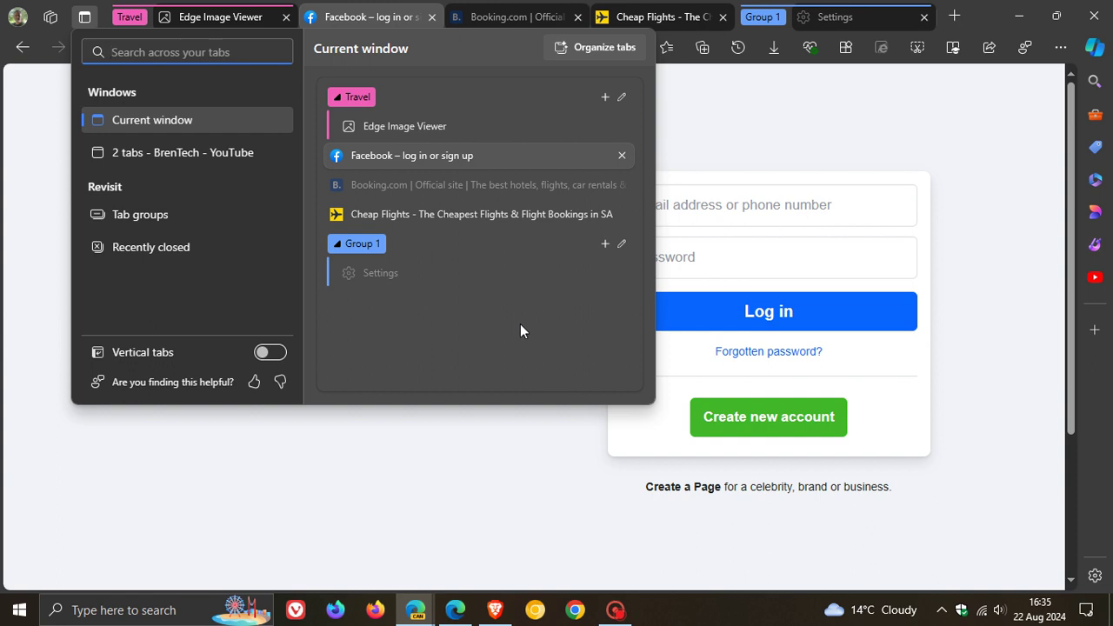
Run Organize tabs and cancel Edge's suggested tab groups
click(588, 49)
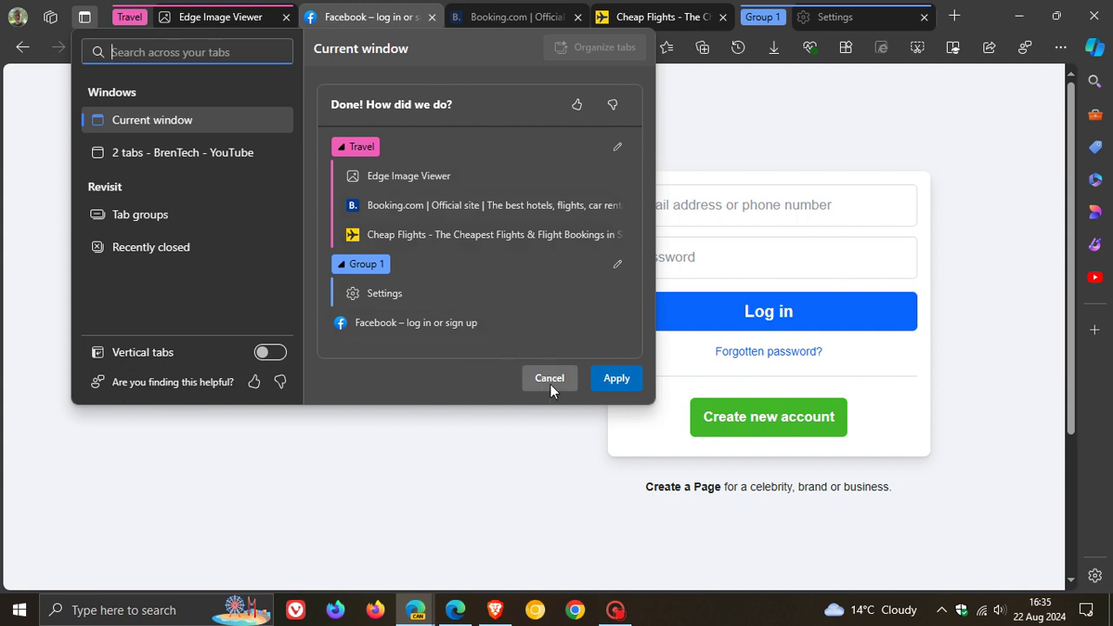
click(370, 487)
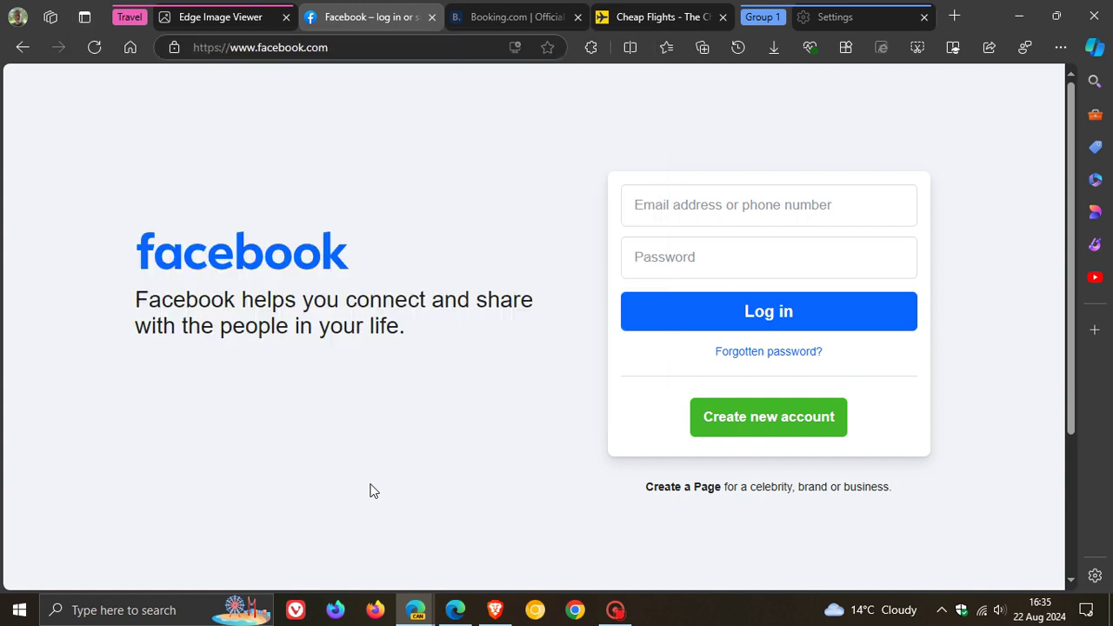
Send the Facebook tab to the Microsoft Start home page, then review the tab list
click(130, 47)
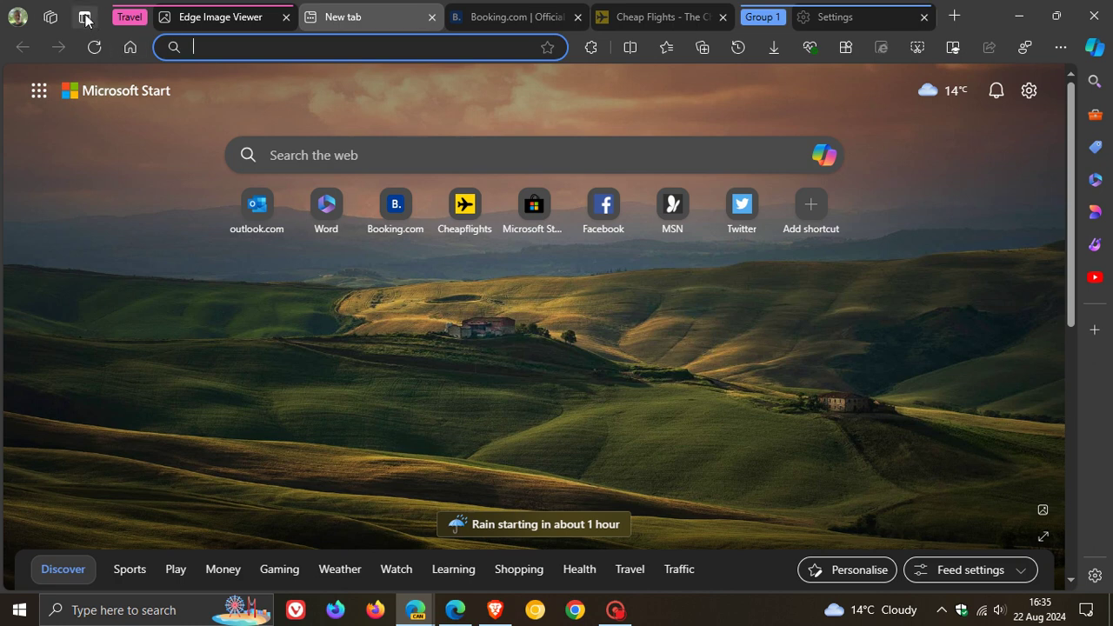
click(85, 17)
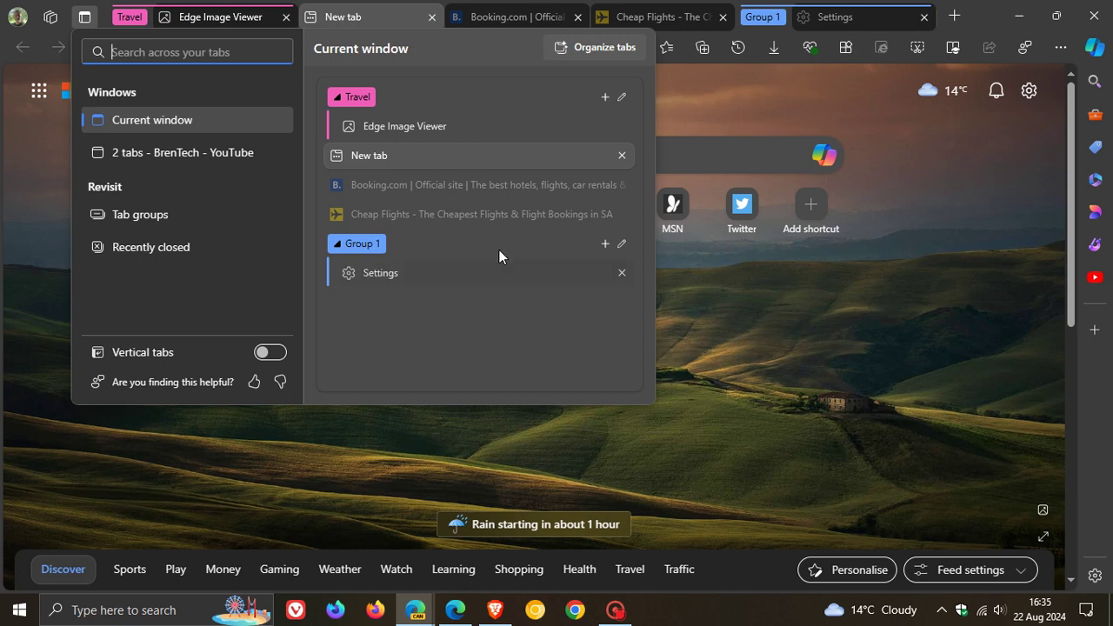
click(784, 350)
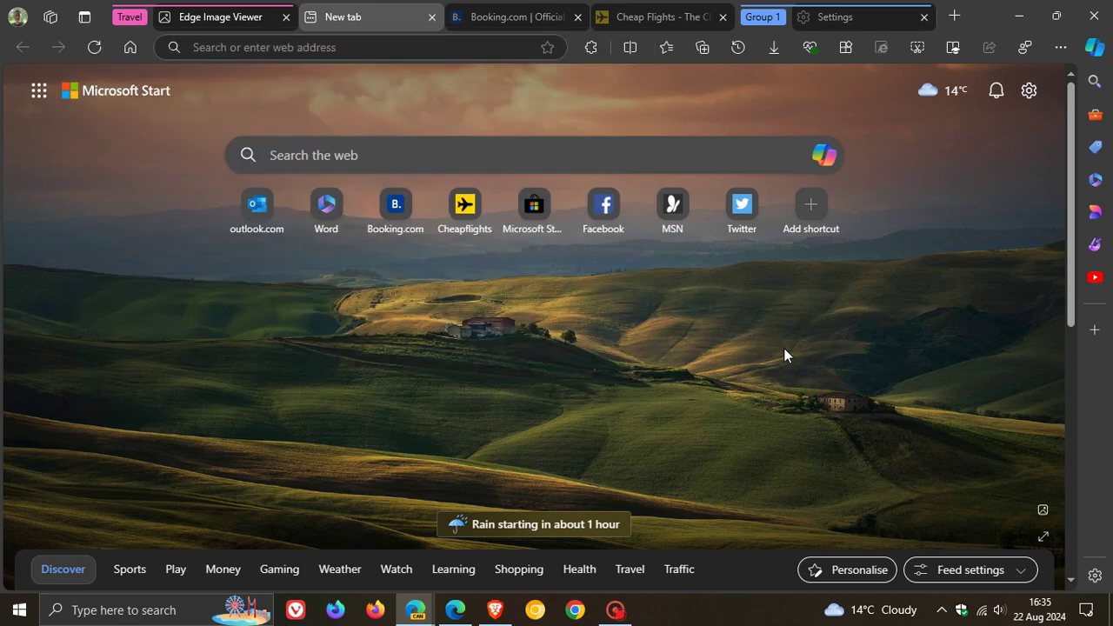